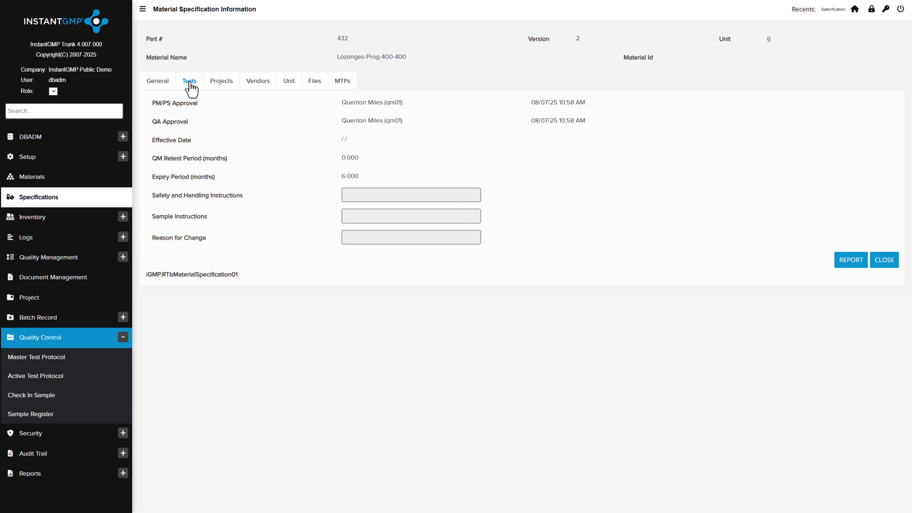
Add the Potency-HPLC, Identification-HPLC and Total Organic Carbon master test protocols to the Lozenges-Prog-400-400 version 2 specification.
{"action": "left_click", "coordinate": [190, 84]}
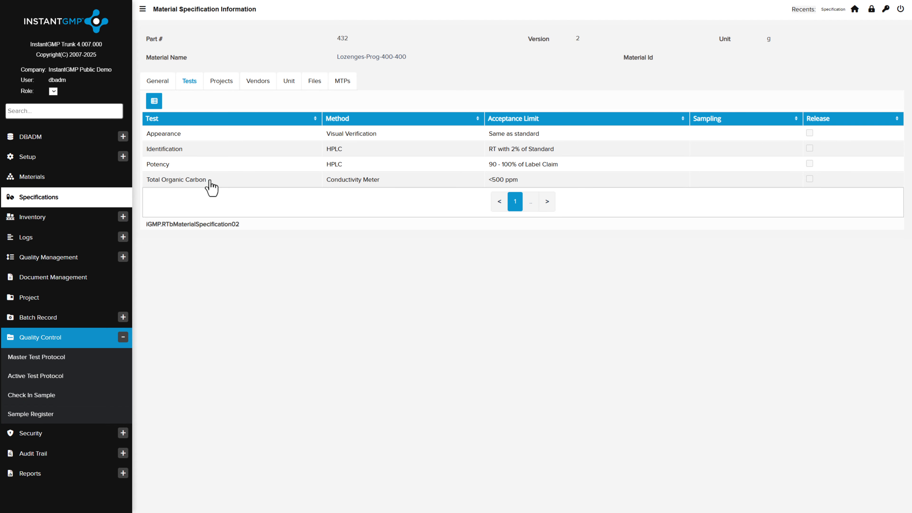
{"action": "left_click", "coordinate": [345, 90]}
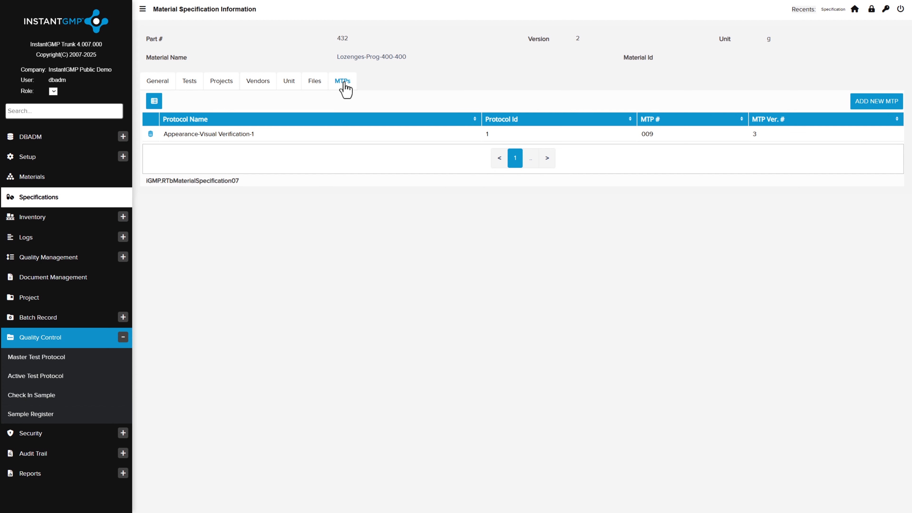
{"action": "left_click", "coordinate": [877, 103]}
{"action": "left_click", "coordinate": [143, 109]}
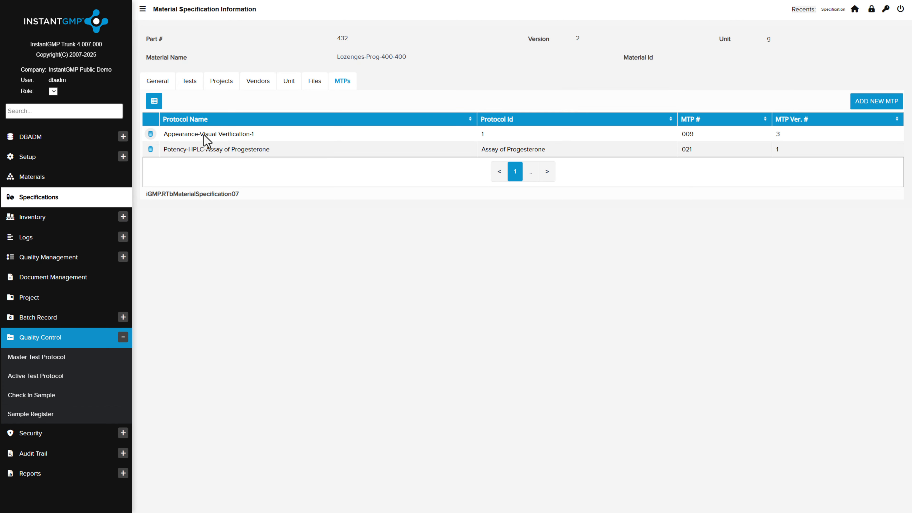
{"action": "left_click", "coordinate": [878, 108]}
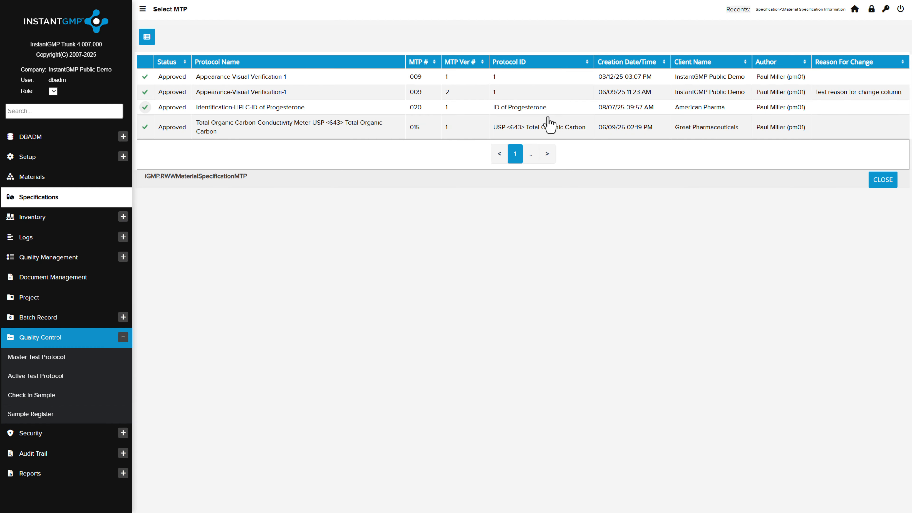
{"action": "left_click", "coordinate": [146, 109]}
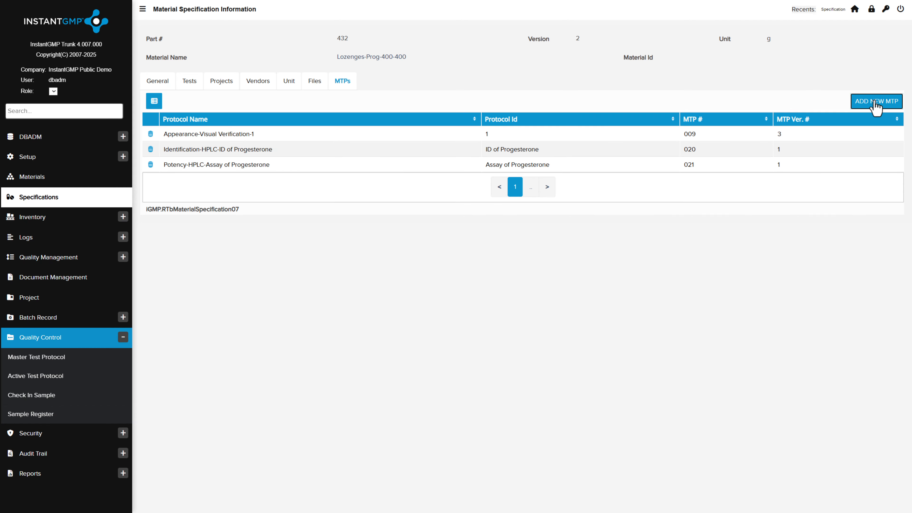
{"action": "left_click", "coordinate": [876, 107]}
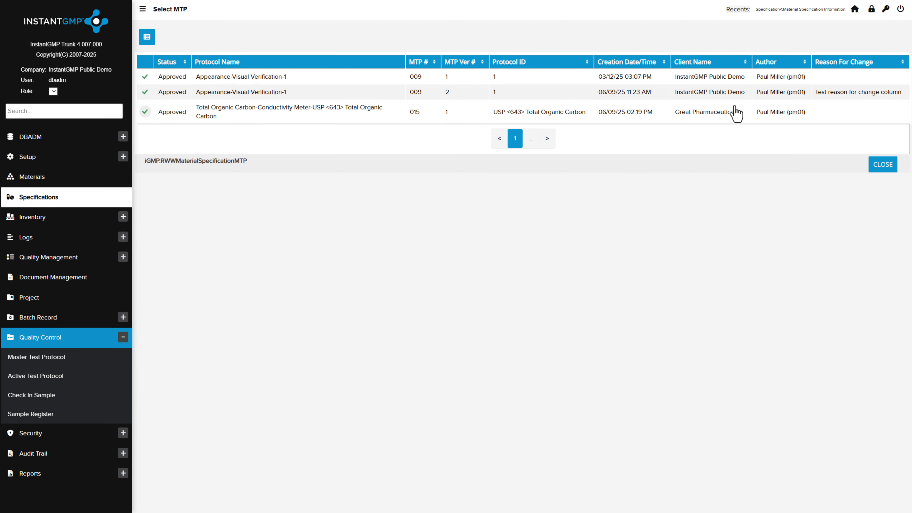
{"action": "left_click", "coordinate": [146, 112]}
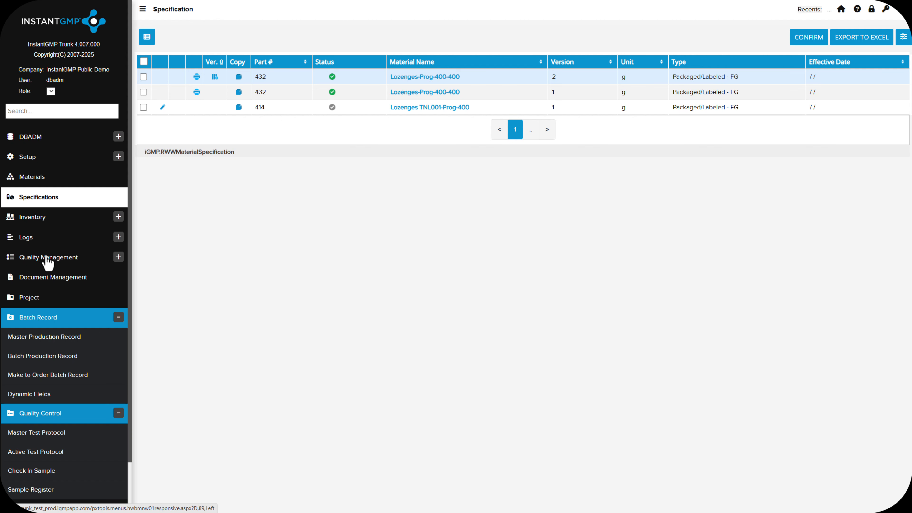
Review the cover page of master production record 139 for Lozenges-Prog-400-400.
{"action": "left_click", "coordinate": [47, 340]}
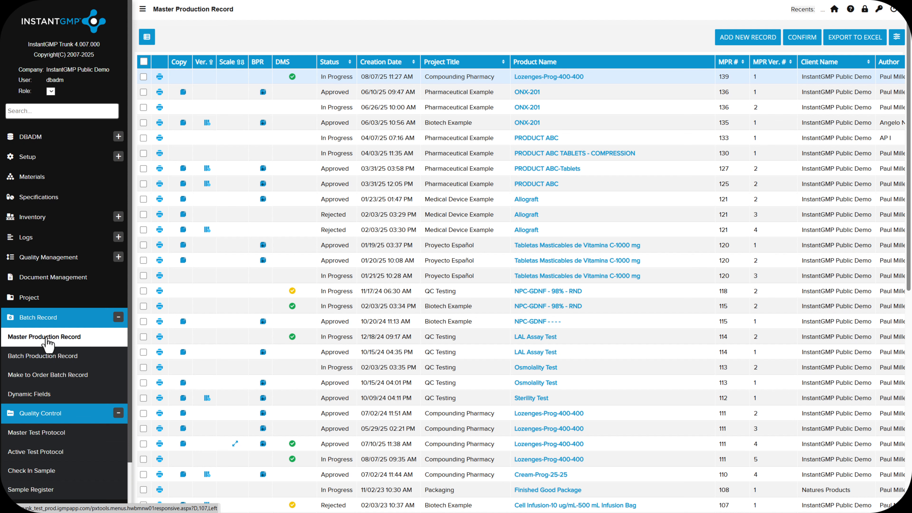
{"action": "left_click", "coordinate": [546, 80]}
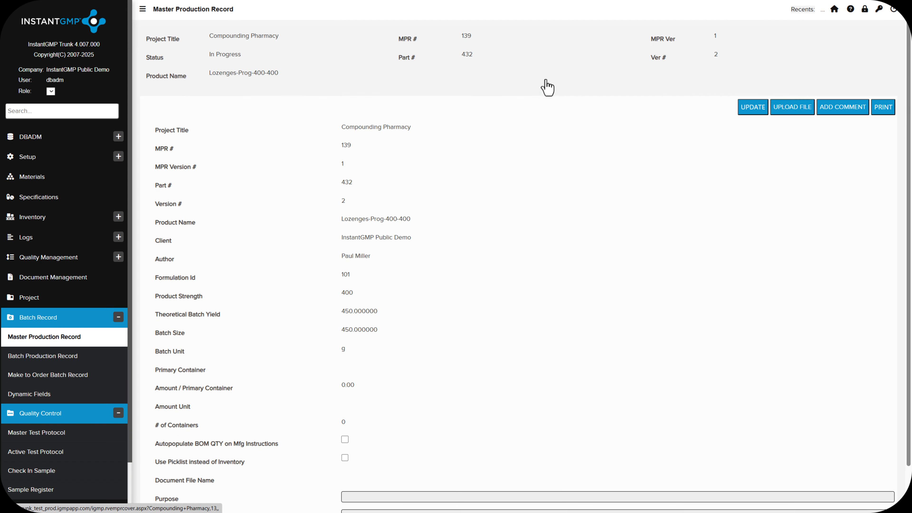
{"action": "left_click", "coordinate": [550, 99]}
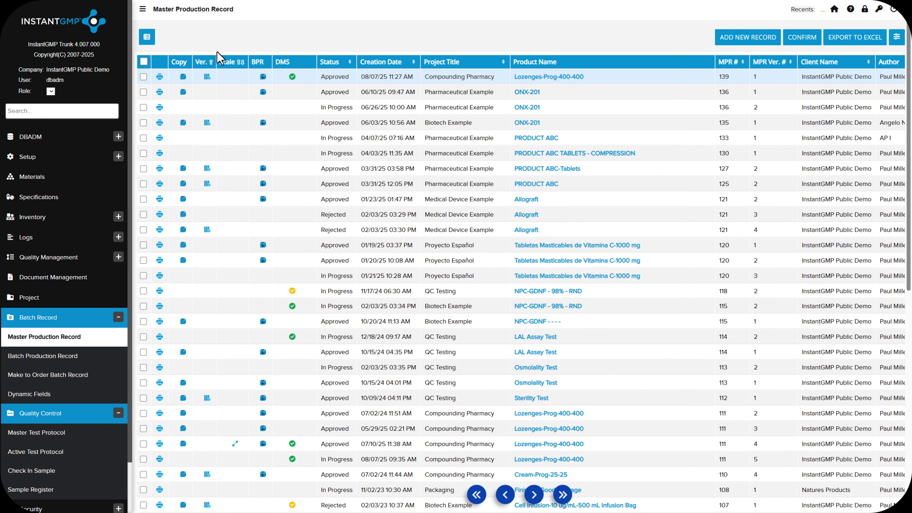
Create a batch production record from master production record 139 version 1 of Lozenges-Prog-400-400.
{"action": "left_click", "coordinate": [263, 77]}
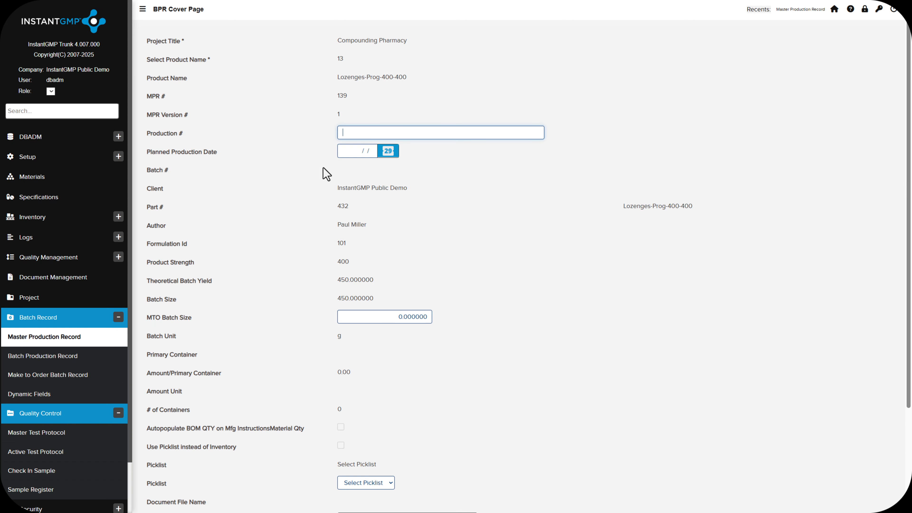
{"action": "scroll", "coordinate": [459, 316], "scroll_direction": "down", "scroll_amount": 3}
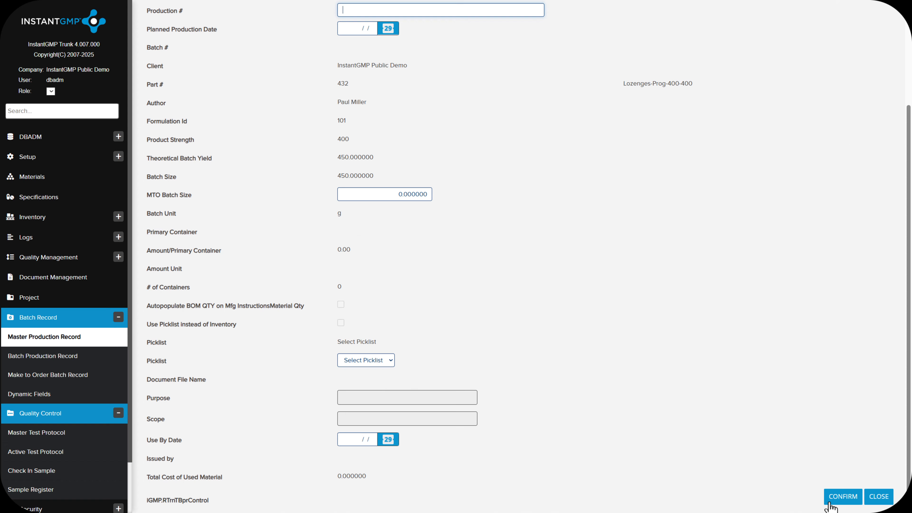
{"action": "left_click", "coordinate": [835, 497]}
{"action": "left_click", "coordinate": [702, 87]}
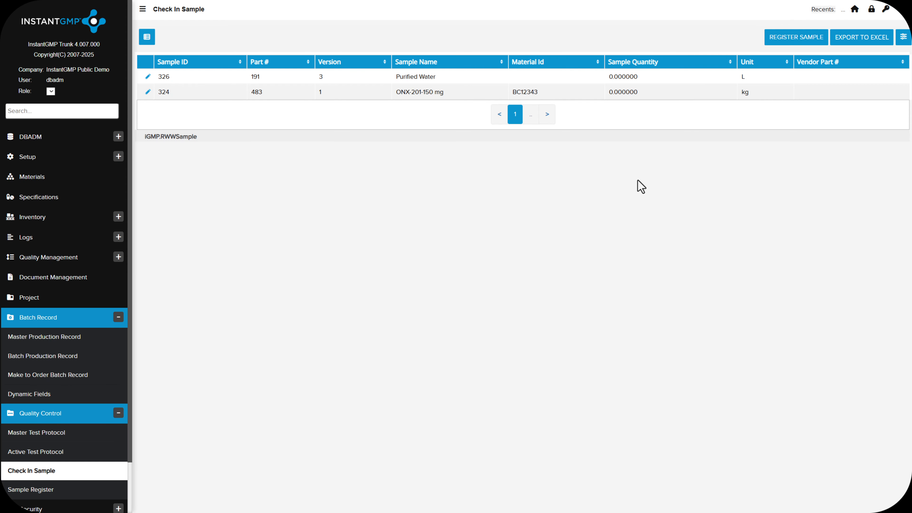
Register a sample of part 432, Lozenges-Prog-400-400 version 2, for the Appearance-Visual Verification-1 test protocol.
{"action": "left_click", "coordinate": [806, 44]}
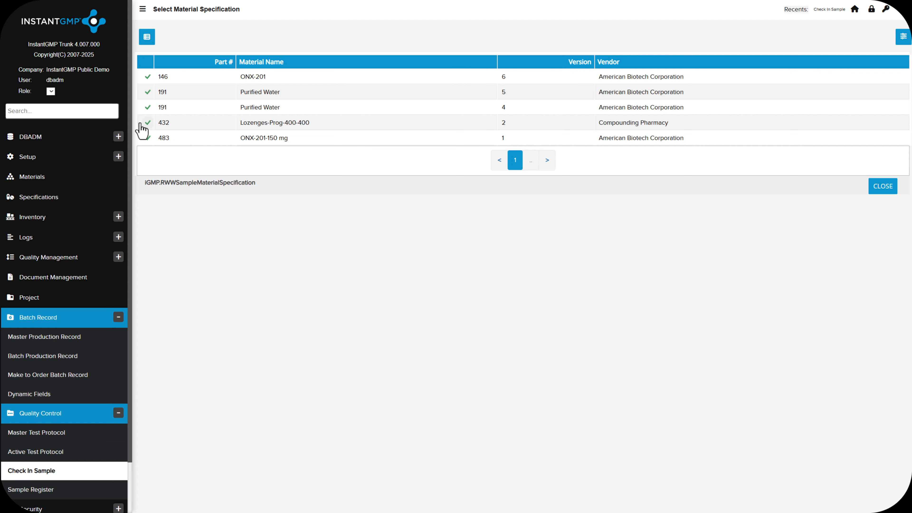
{"action": "left_click", "coordinate": [147, 124]}
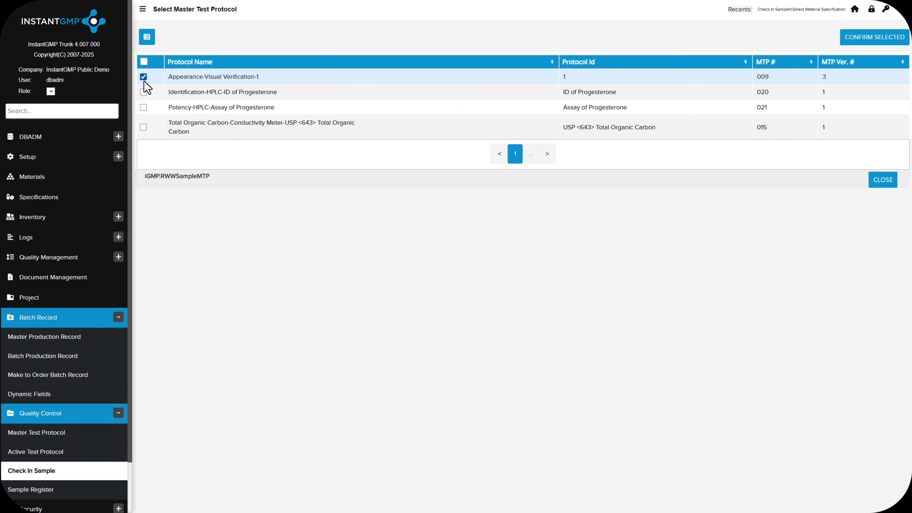
{"action": "left_click", "coordinate": [878, 38]}
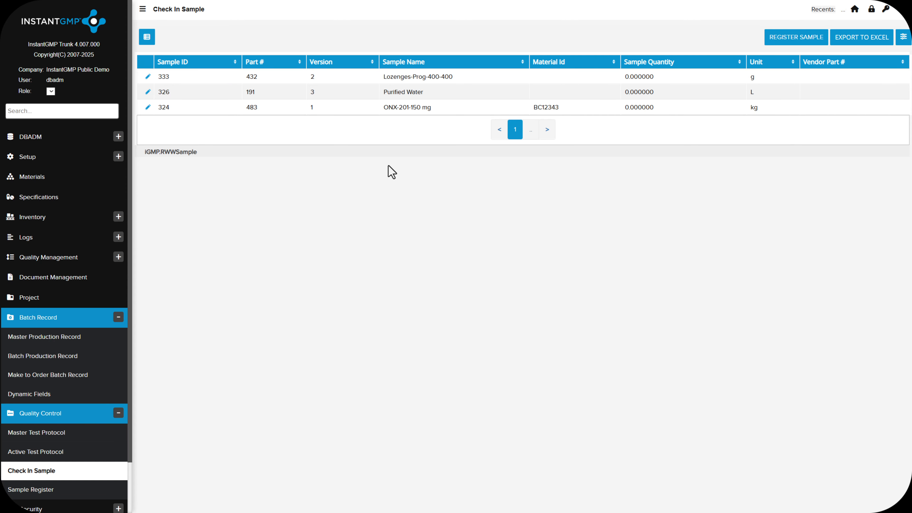
Start checking in the Lozenges-Prog-400-400 sample and set its quantity to 10 g.
{"action": "left_click", "coordinate": [151, 80]}
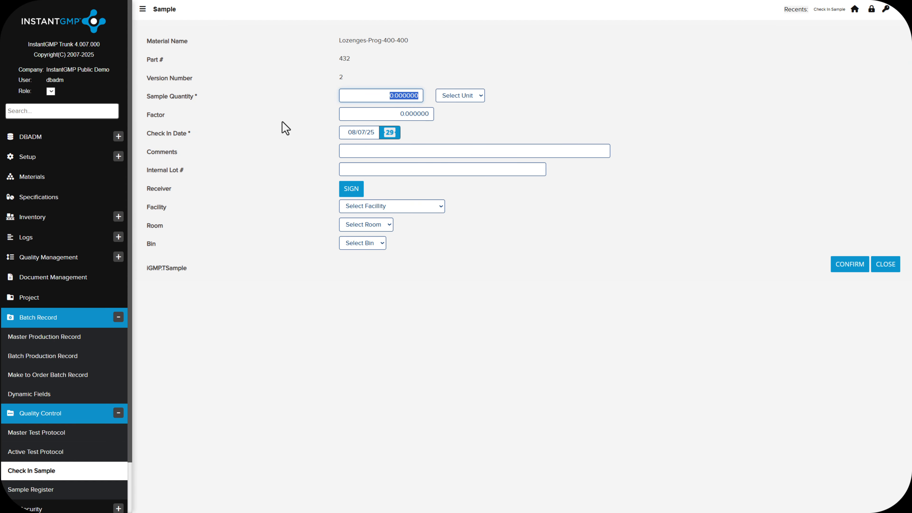
{"action": "type", "text": "10"}
{"action": "key", "text": "Tab"}
{"action": "key", "text": "m"}
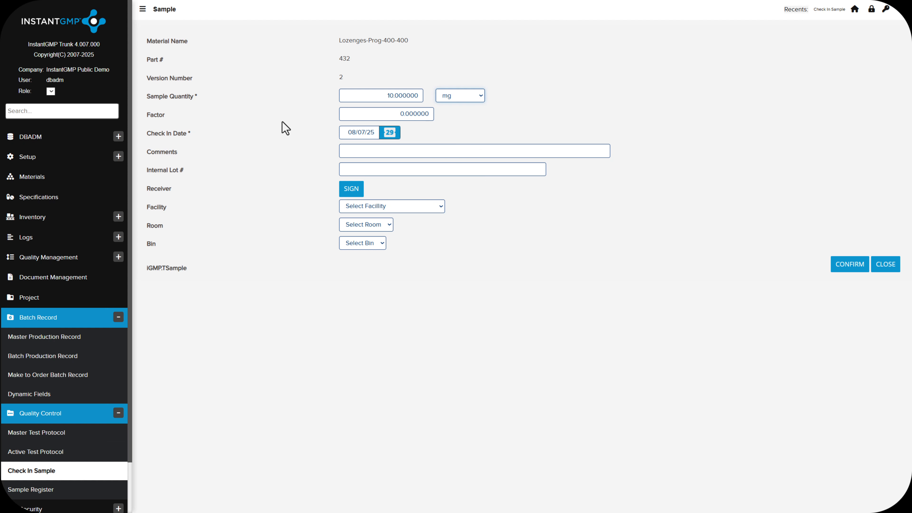
{"action": "key", "text": "g"}
Assign the sample to QC Laboratory A, room 102-Raw Material Testing Lab, bin 102-1-Incoming Samples.
{"action": "left_click", "coordinate": [407, 209]}
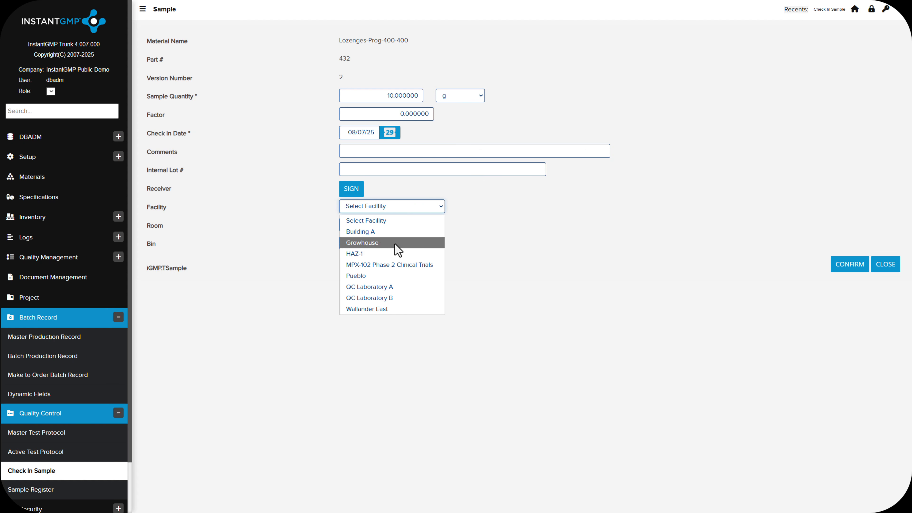
{"action": "left_click", "coordinate": [398, 286]}
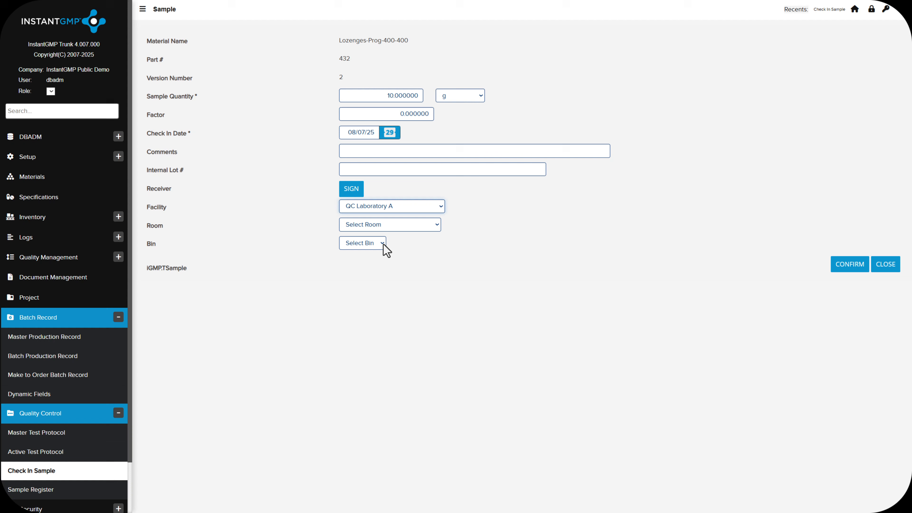
{"action": "left_click", "coordinate": [385, 225]}
{"action": "left_click", "coordinate": [385, 262]}
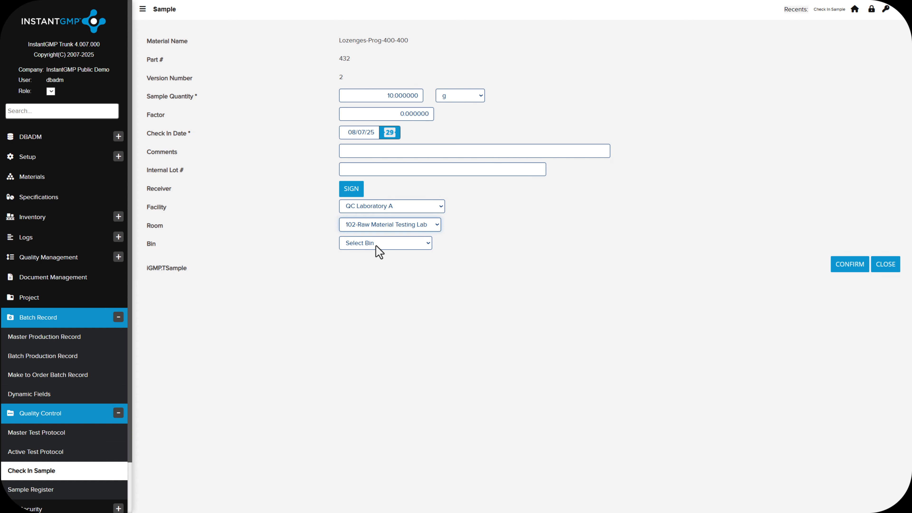
{"action": "left_click", "coordinate": [377, 246]}
{"action": "left_click", "coordinate": [378, 268]}
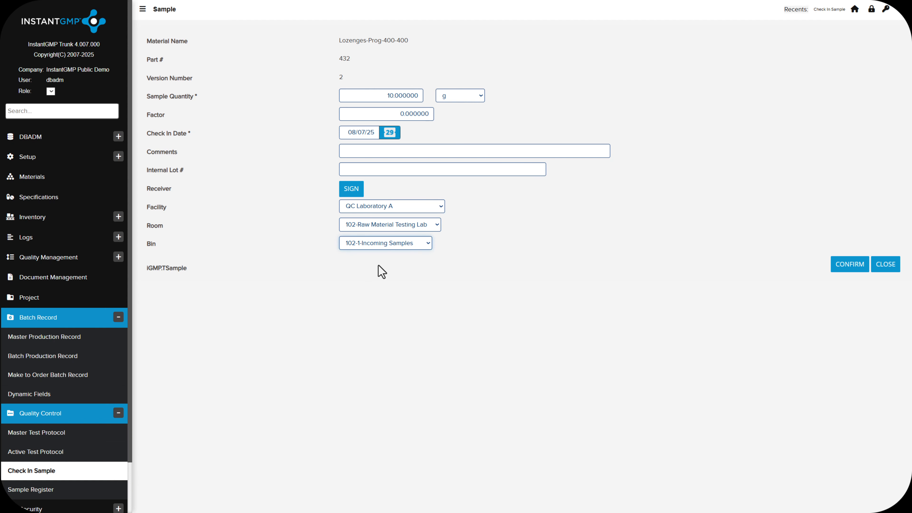
Sign as receiver with the prefilled credentials and save the sample check-in.
{"action": "left_click", "coordinate": [352, 195]}
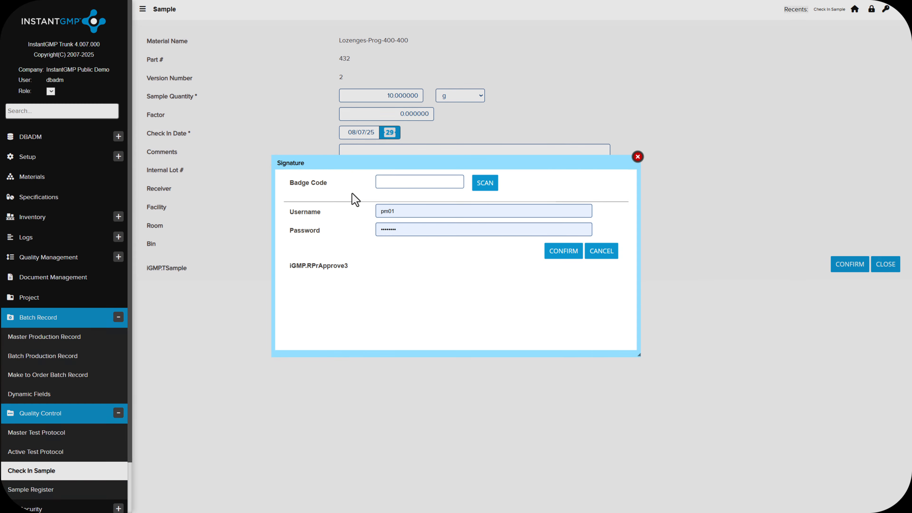
{"action": "left_click", "coordinate": [552, 253]}
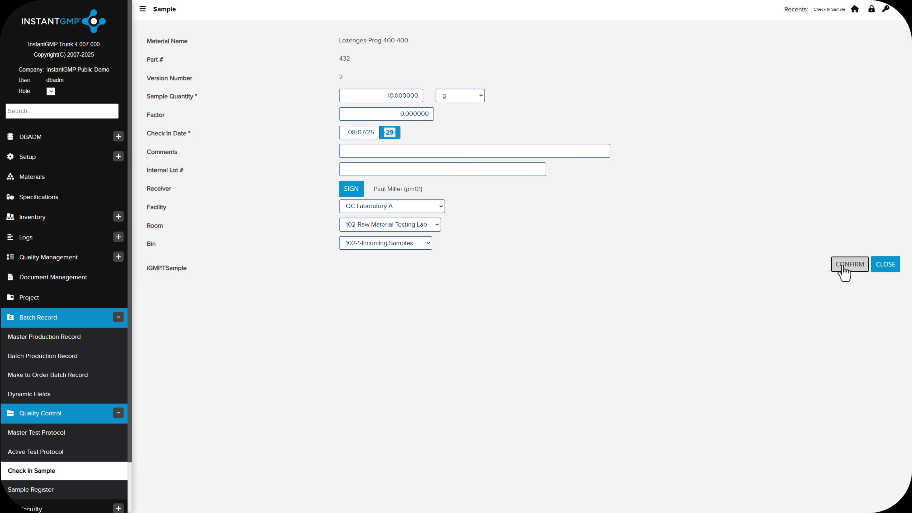
{"action": "left_click", "coordinate": [840, 268]}
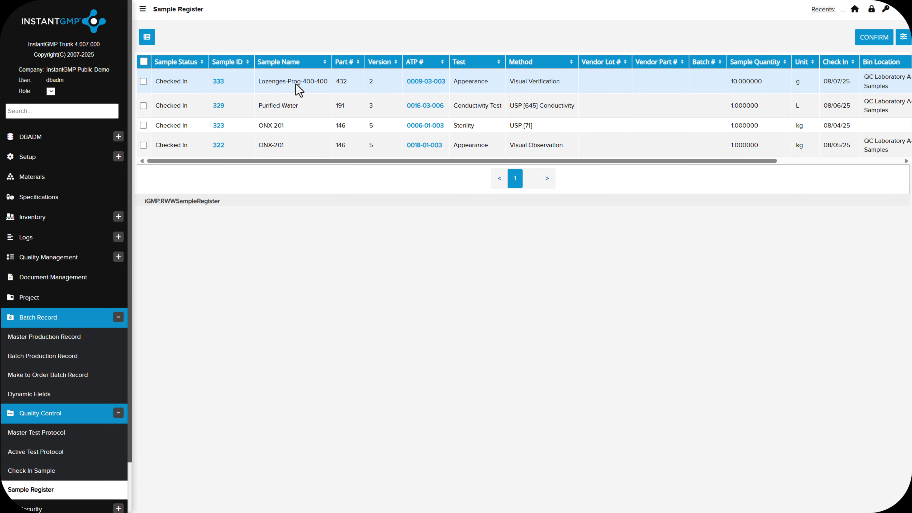
Issue the Appearance active test protocol 0009-03-004 for Lozenges-Prog-400-400 batch 0139-01-001 with an electronic signature.
{"action": "left_click", "coordinate": [428, 85]}
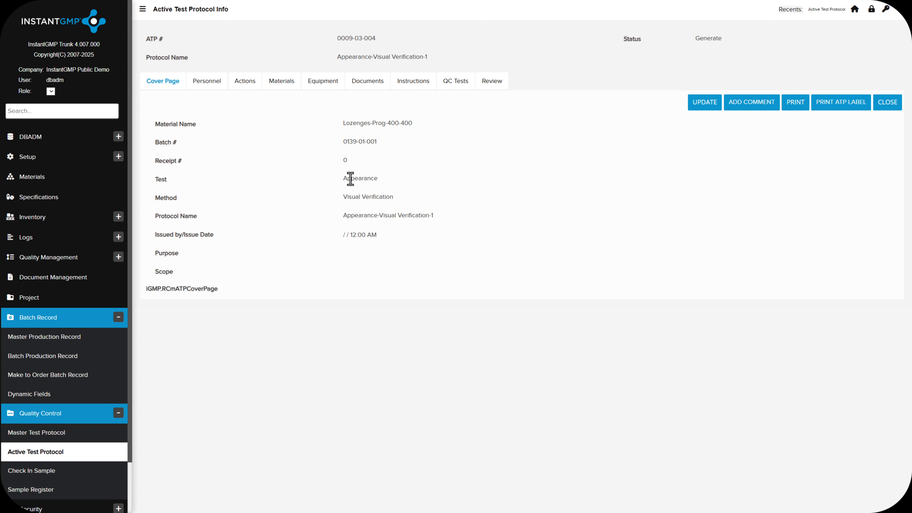
{"action": "left_click", "coordinate": [704, 102]}
{"action": "left_click", "coordinate": [347, 190]}
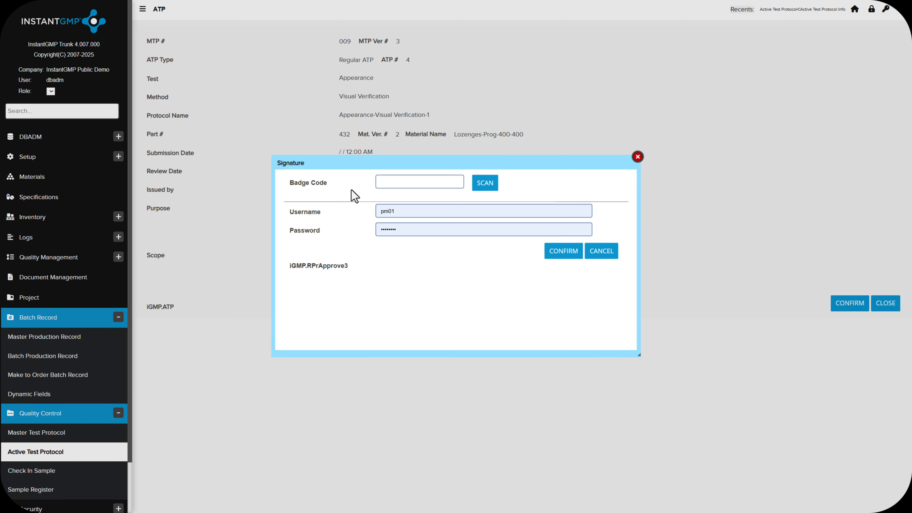
{"action": "left_click", "coordinate": [564, 251]}
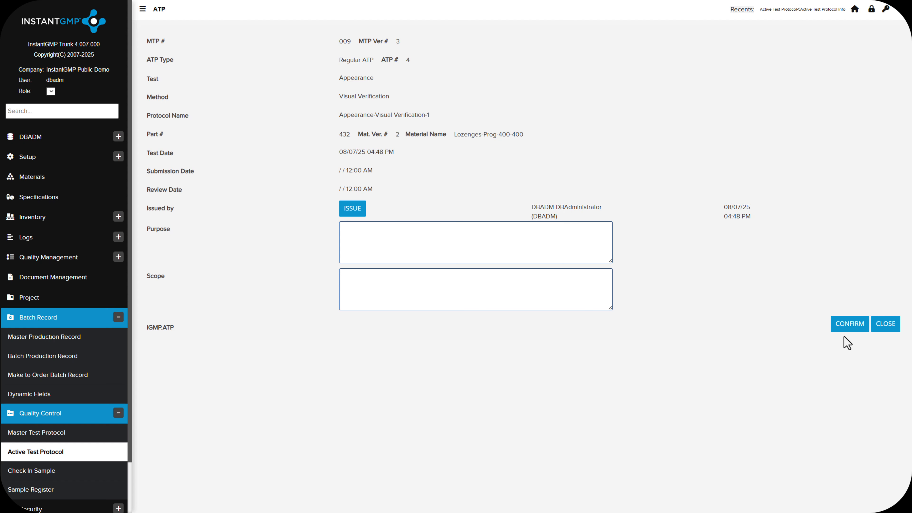
{"action": "left_click", "coordinate": [855, 328]}
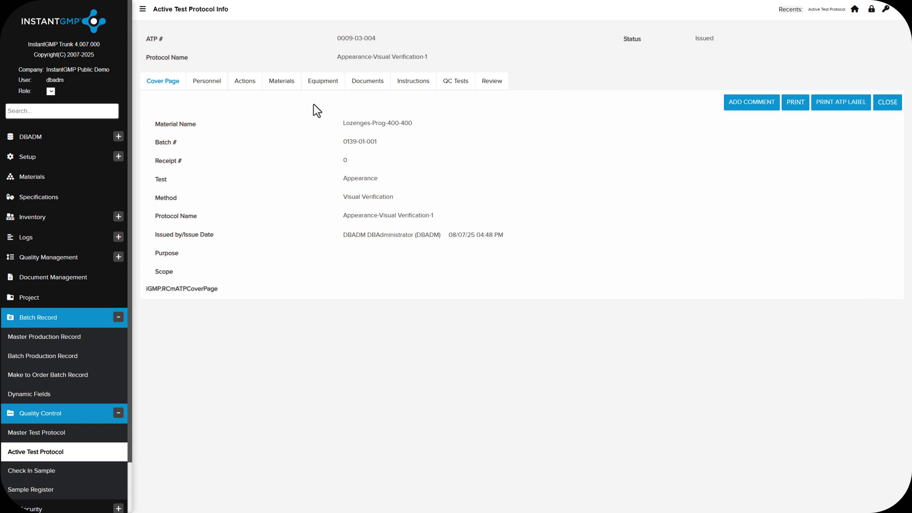
Check the reference image in instruction step 10 of active test protocol 0009-04-001 and record the appearance as Conforms.
{"action": "left_click", "coordinate": [283, 85]}
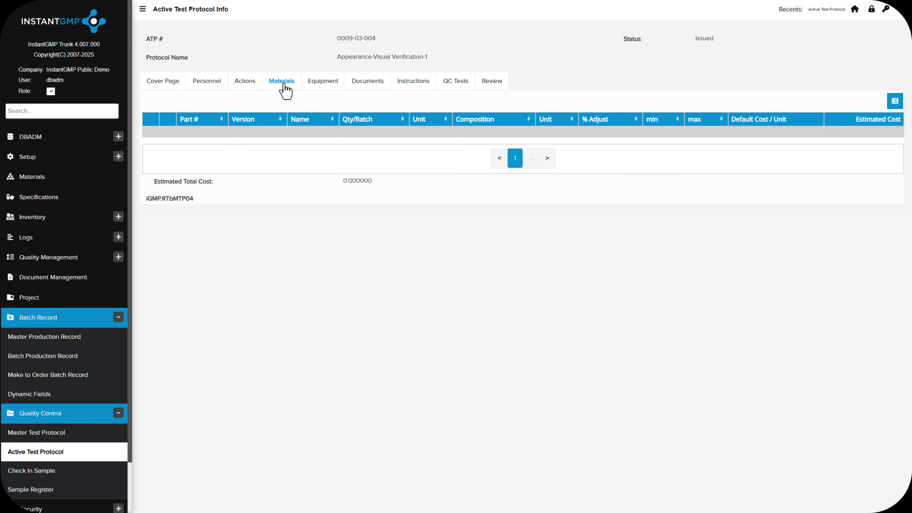
{"action": "left_click", "coordinate": [322, 84]}
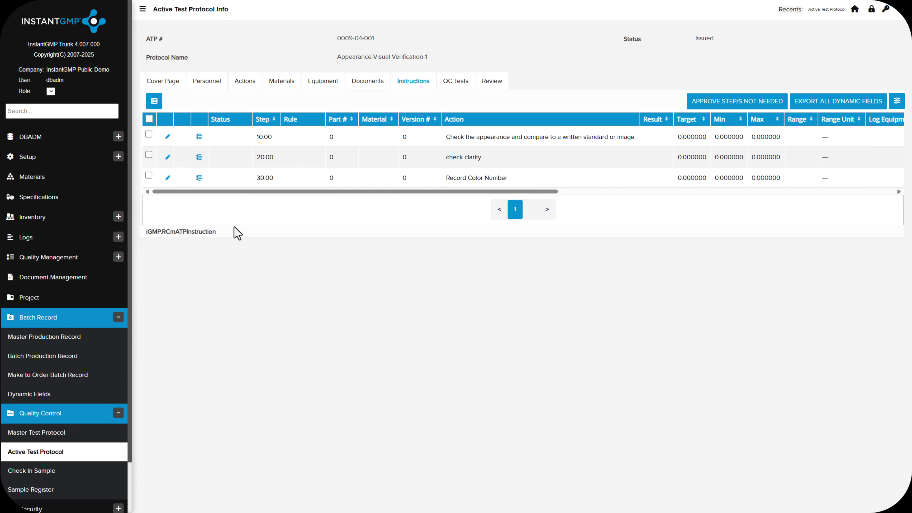
{"action": "left_click", "coordinate": [168, 137]}
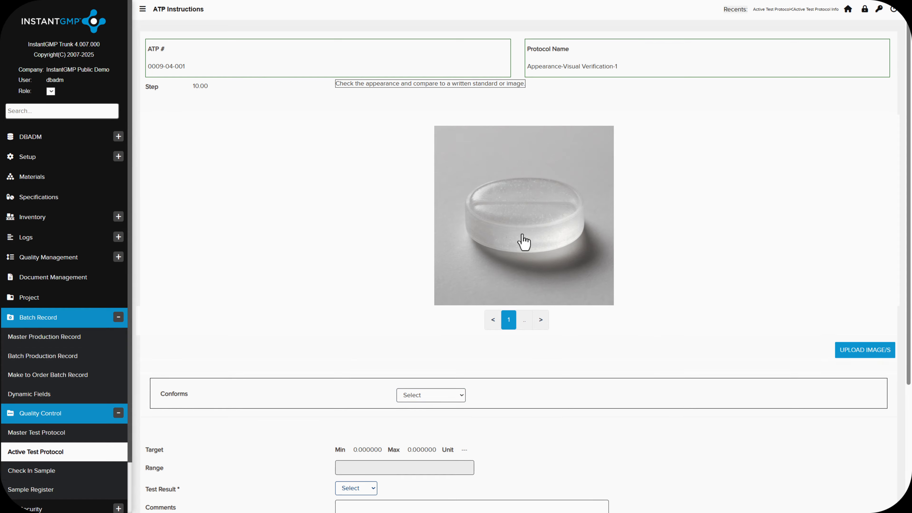
{"action": "left_click", "coordinate": [531, 245]}
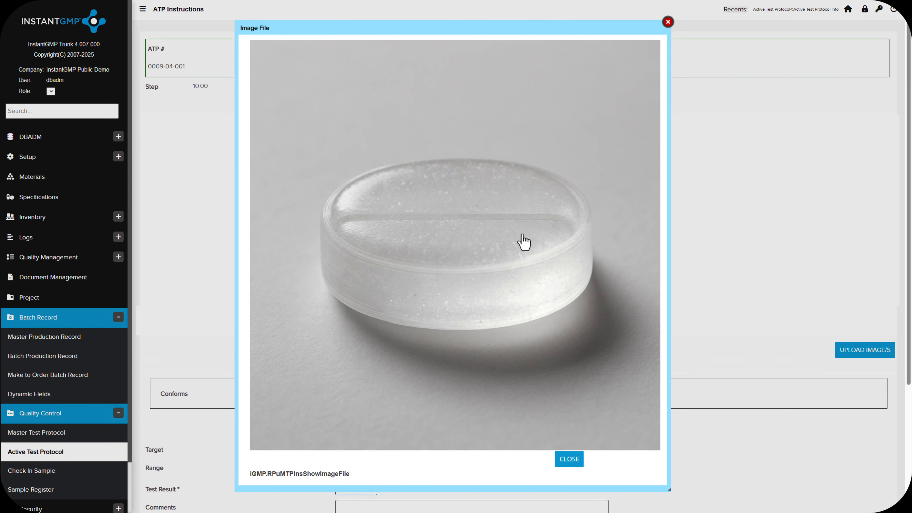
{"action": "left_click", "coordinate": [570, 459]}
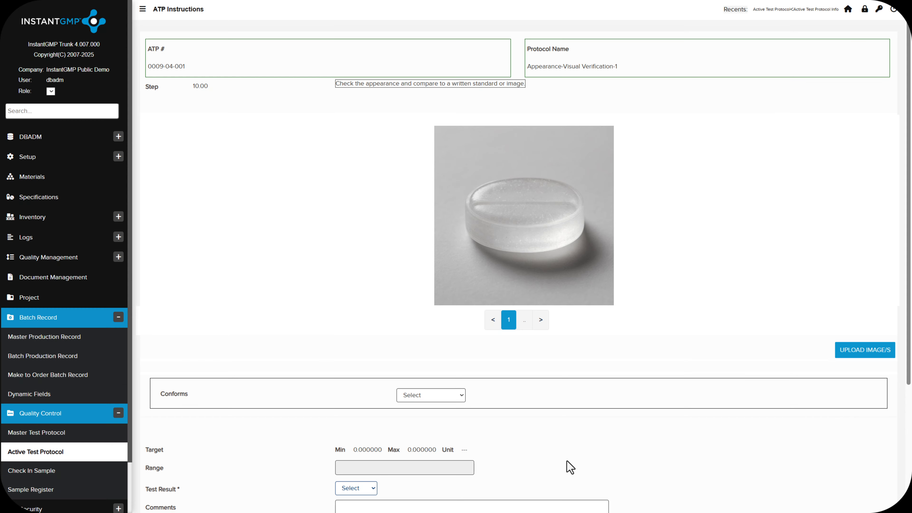
{"action": "left_click", "coordinate": [456, 396]}
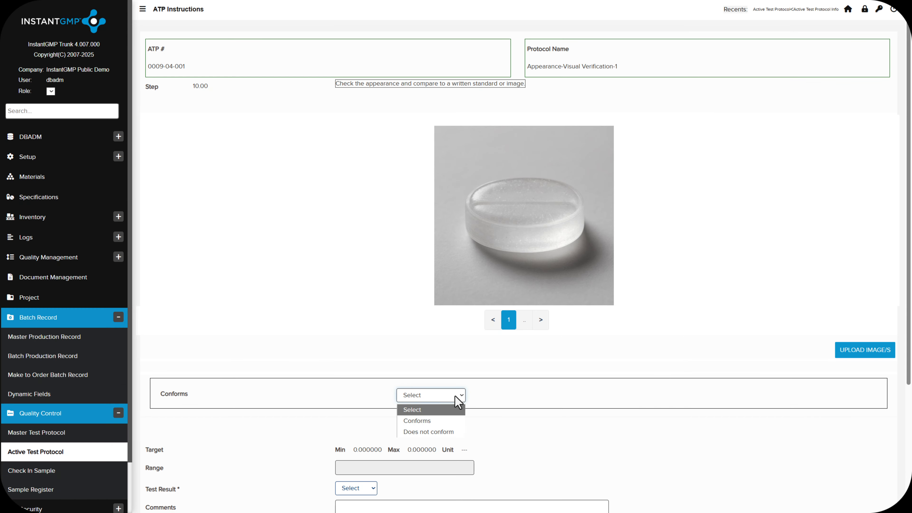
{"action": "left_click", "coordinate": [443, 422]}
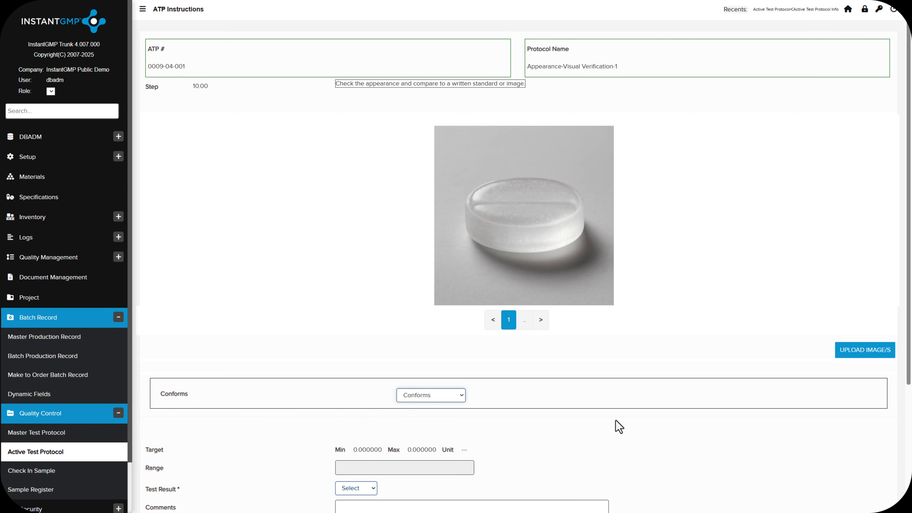
Record the test result of instruction step 10 as Pass and confirm it, continuing to the next step.
{"action": "scroll", "coordinate": [616, 428], "scroll_direction": "down", "scroll_amount": 3}
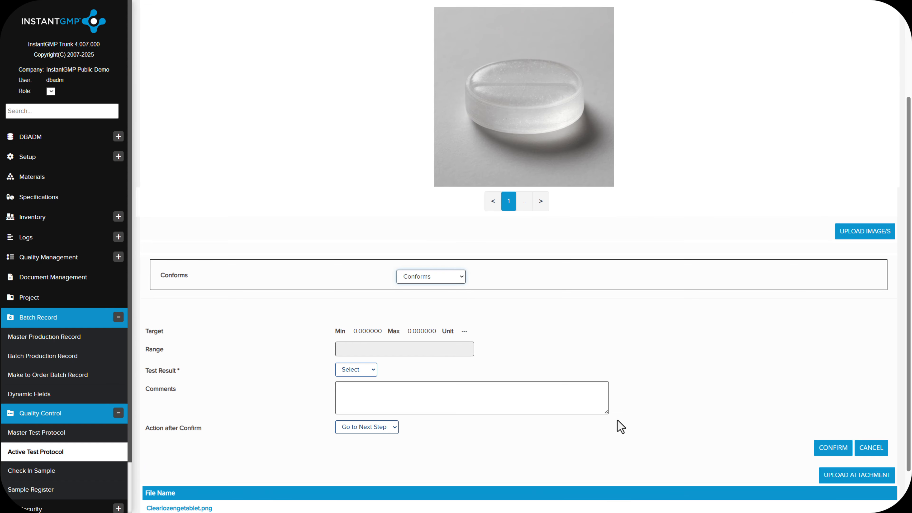
{"action": "left_click", "coordinate": [368, 371]}
{"action": "left_click", "coordinate": [364, 406]}
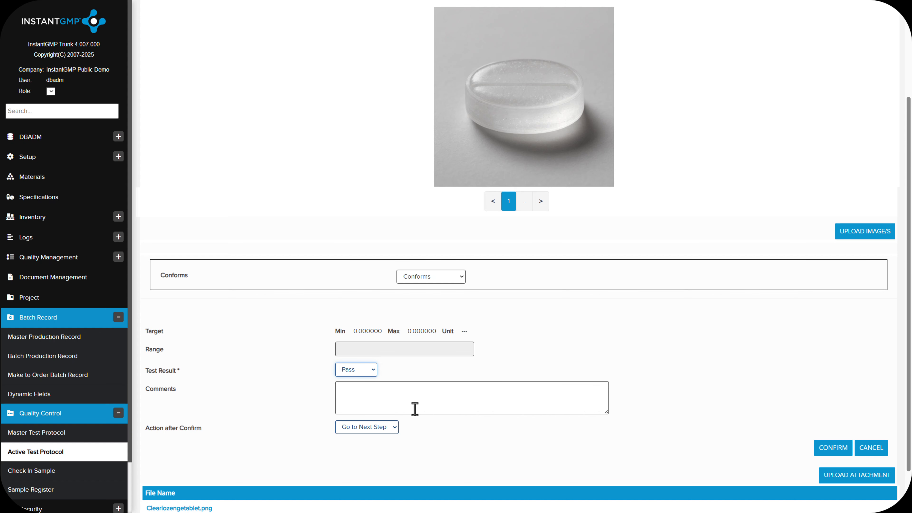
{"action": "left_click", "coordinate": [828, 453]}
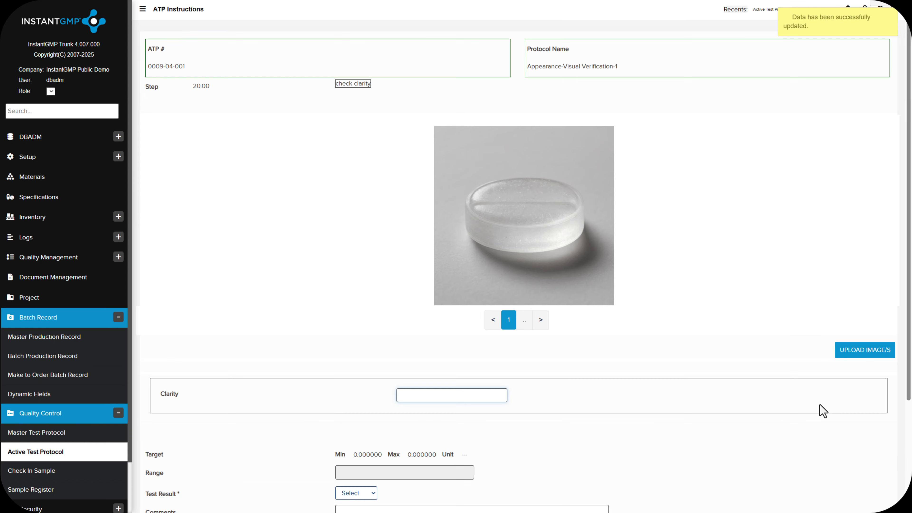
Record the clarity in instruction step 20 as Translucent with a Pass test result, and confirm the step.
{"action": "scroll", "coordinate": [823, 410], "scroll_direction": "down", "scroll_amount": 3}
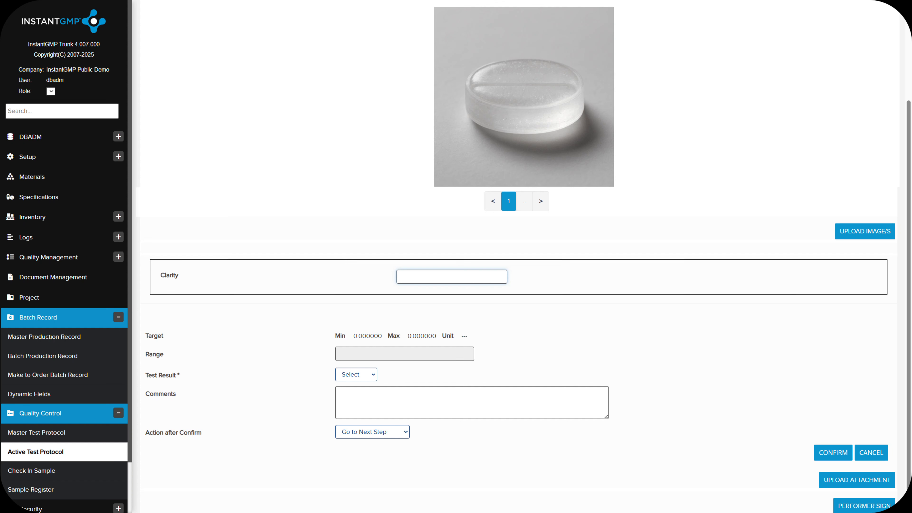
{"action": "type", "text": "Translucent"}
{"action": "left_click", "coordinate": [356, 374]}
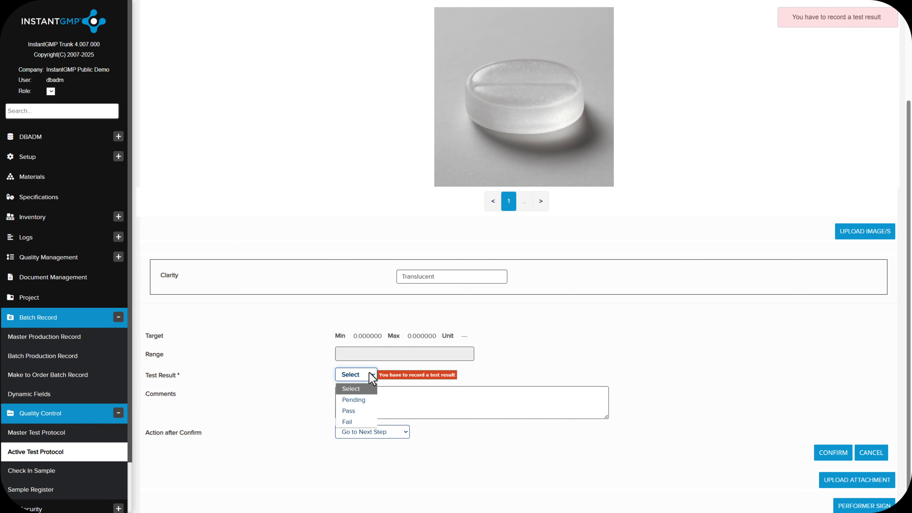
{"action": "left_click", "coordinate": [360, 411]}
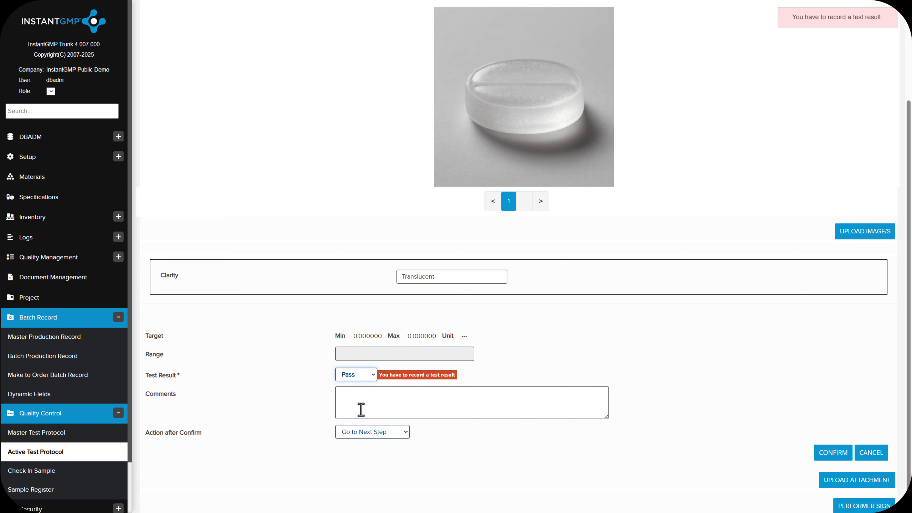
{"action": "left_click", "coordinate": [822, 457]}
Record color number 4 in instruction step 30 with a Pass test result, and confirm the step.
{"action": "type", "text": "4"}
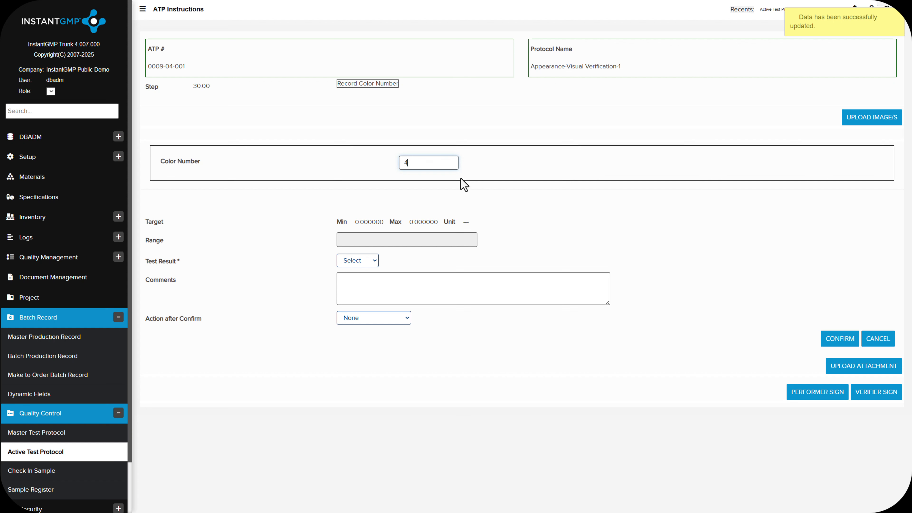
{"action": "left_click", "coordinate": [367, 261]}
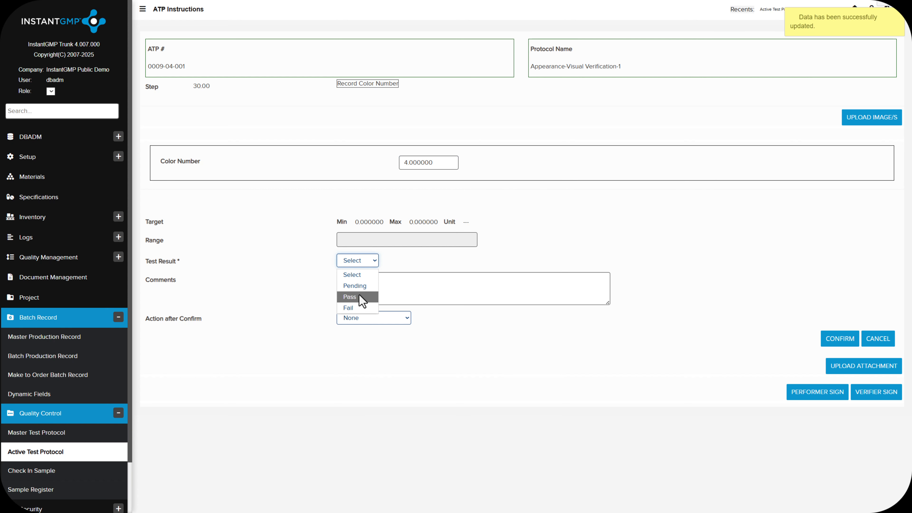
{"action": "left_click", "coordinate": [360, 296]}
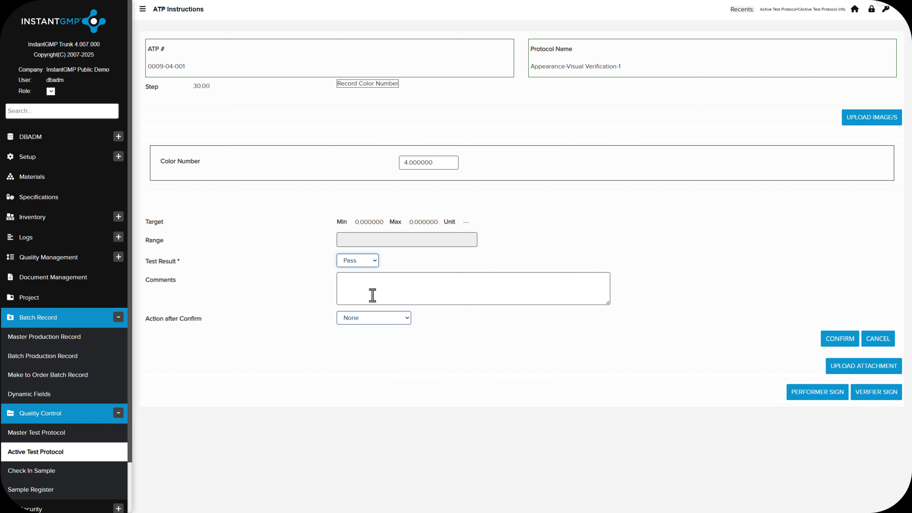
{"action": "left_click", "coordinate": [839, 342]}
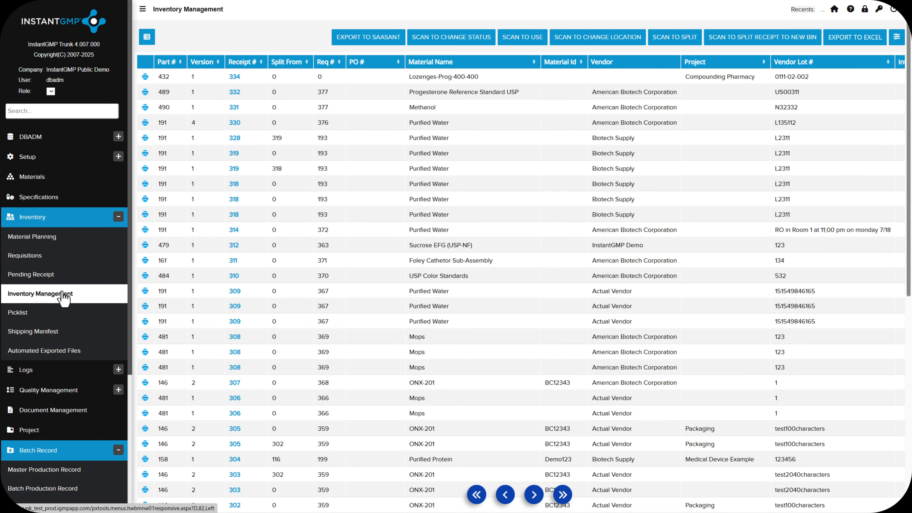
Open the inventory receipt of Lozenges-Prog-400-400 with vendor lot 0111-02-002.
{"action": "left_click", "coordinate": [234, 77]}
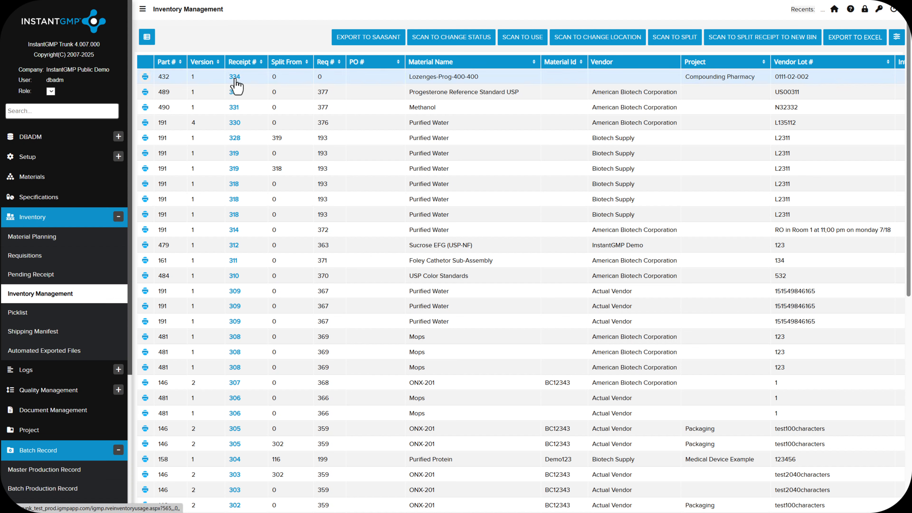